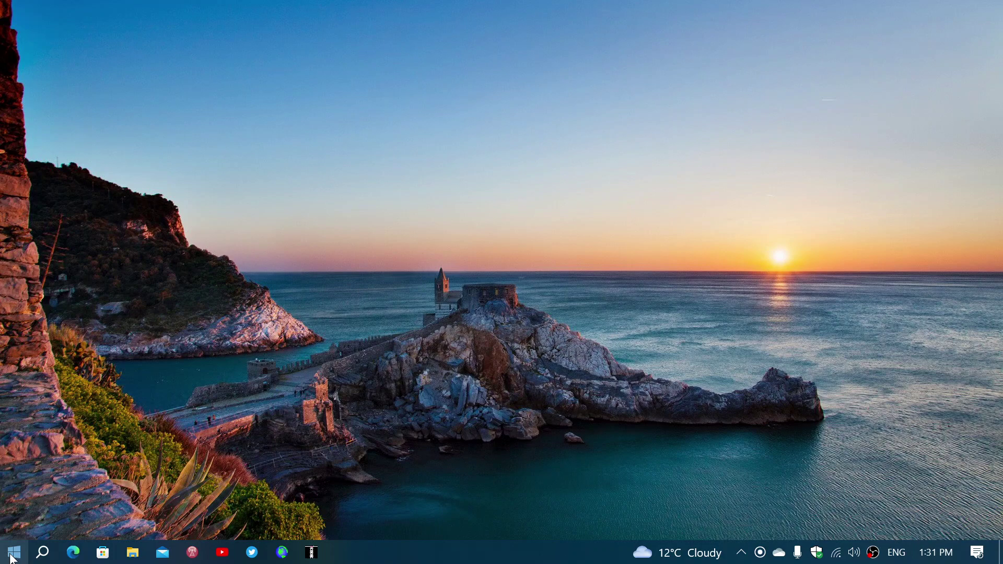
Step: Launch Settings from the Start menu to reach its home page
{"action": "left_click", "coordinate": [11, 558]}
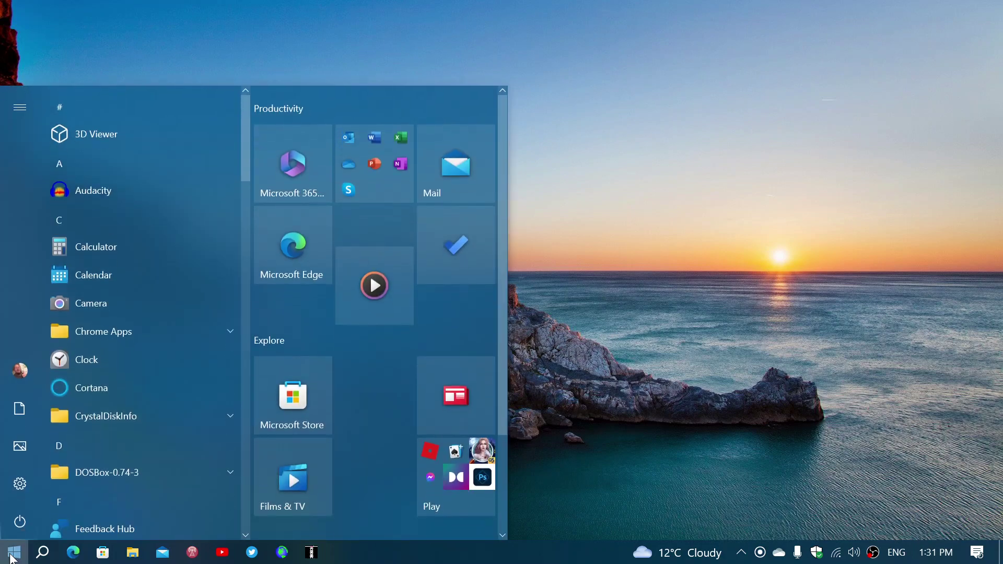
{"action": "left_click", "coordinate": [25, 479]}
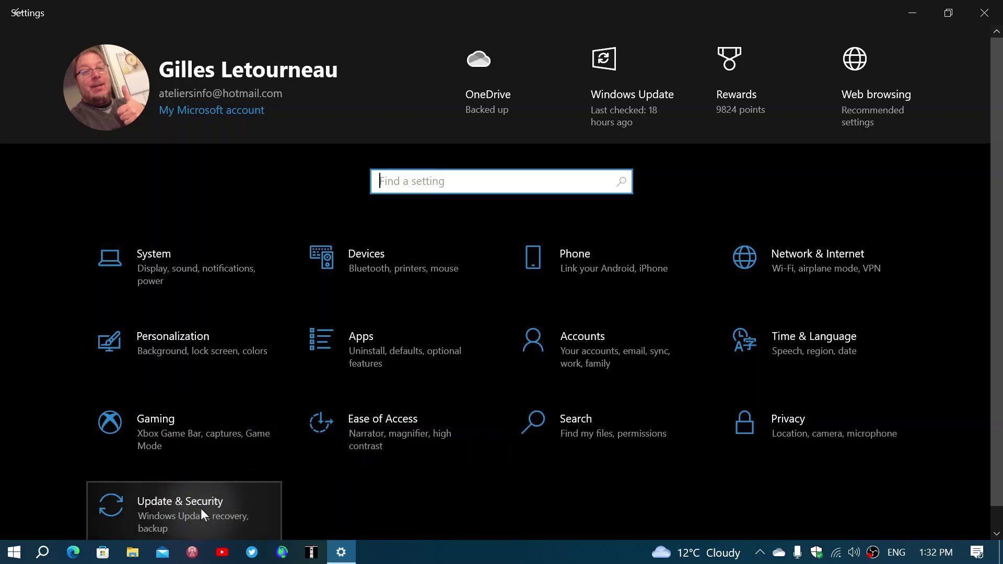
Step: Go to Update & Security to see Windows Update reporting 'You're up to date'
{"action": "left_click", "coordinate": [228, 501]}
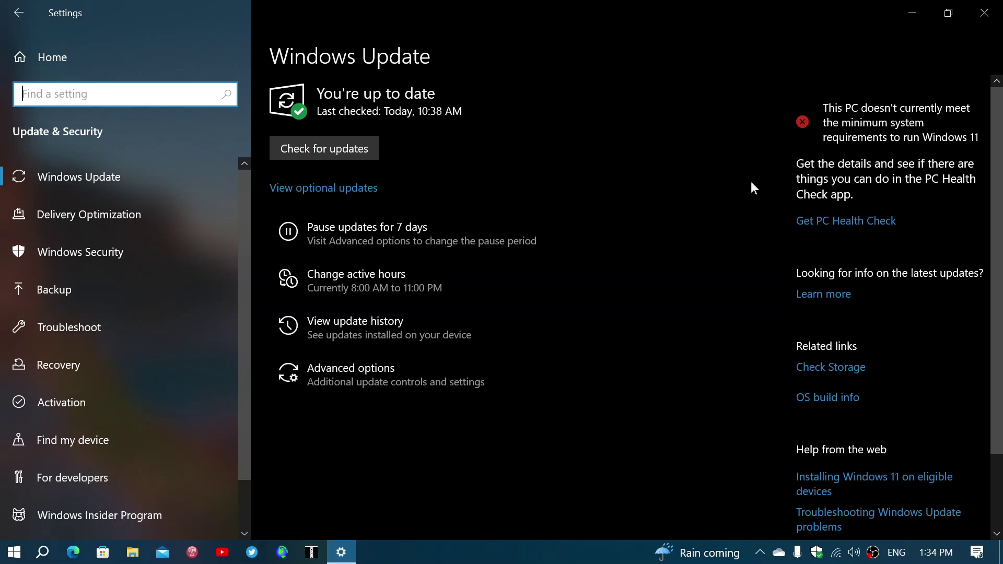
Step: Close the Settings window and return to the desktop
{"action": "left_click", "coordinate": [984, 14]}
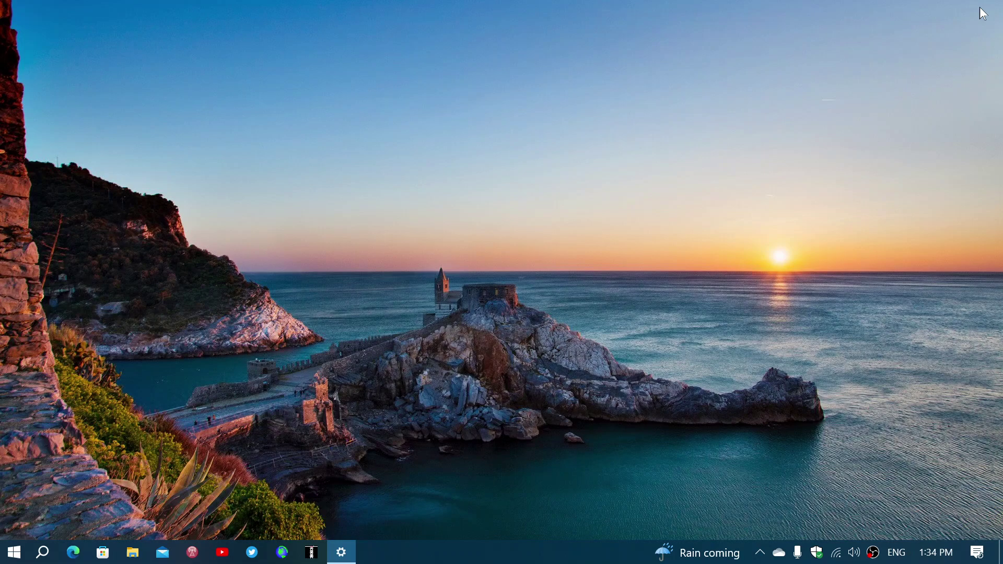